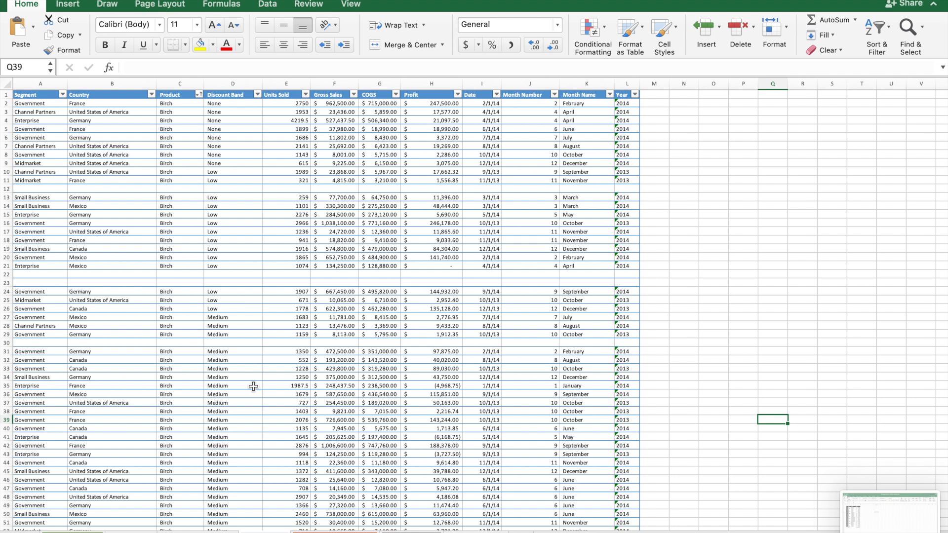
# - Create a PivotTable from the whole financials table and place it on a new worksheet
pyautogui.click(235, 362)
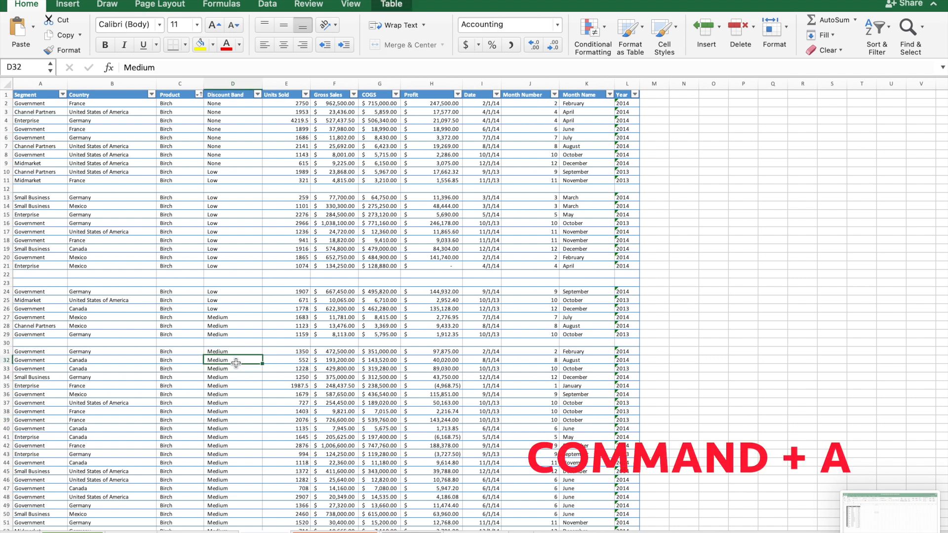
pyautogui.press('super+a')
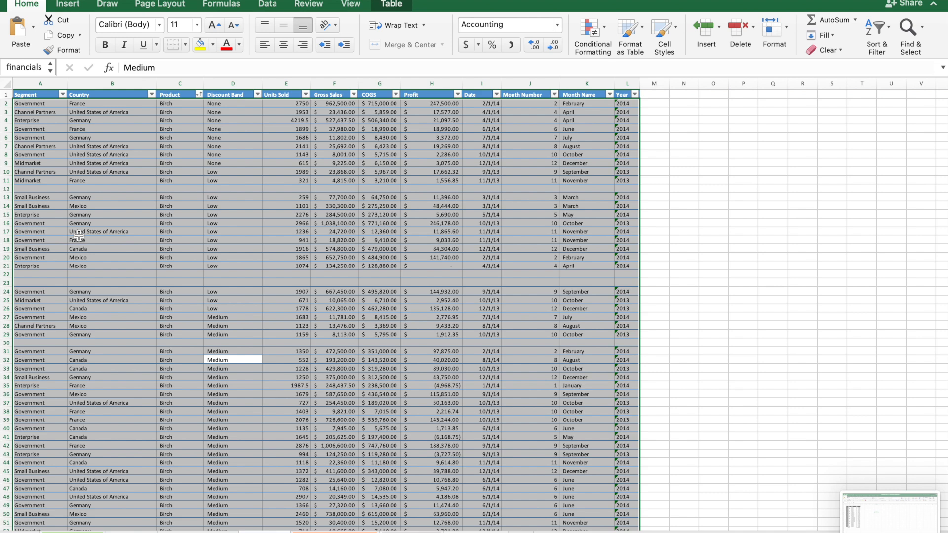
pyautogui.press('super+a')
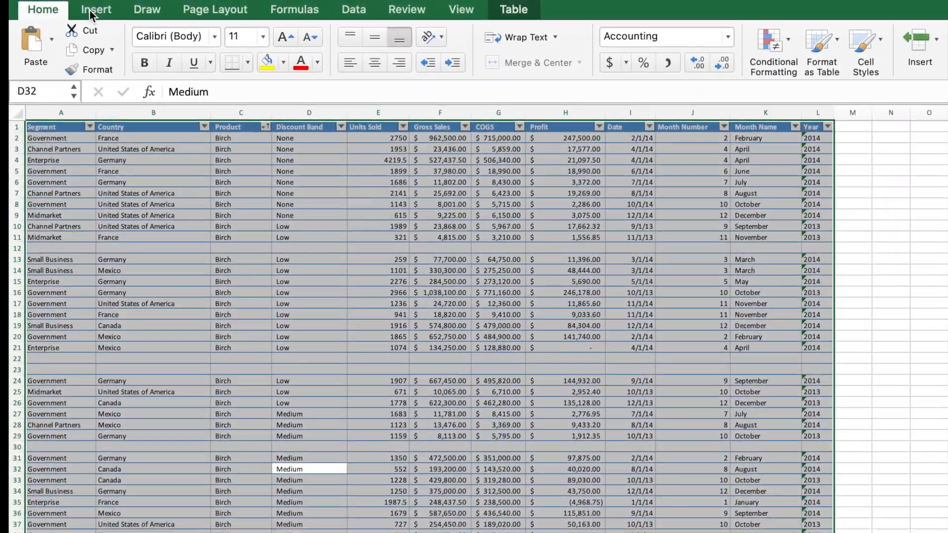
pyautogui.click(72, 6)
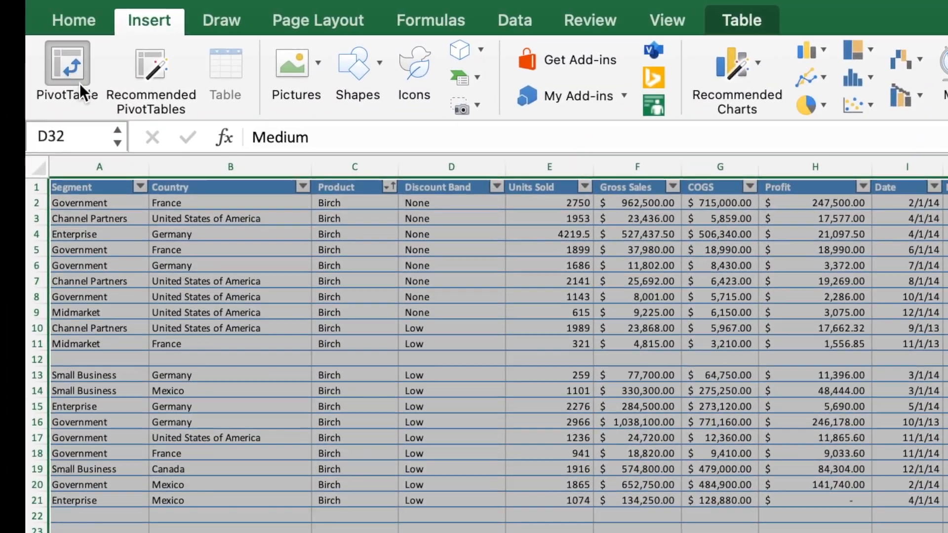
pyautogui.click(77, 82)
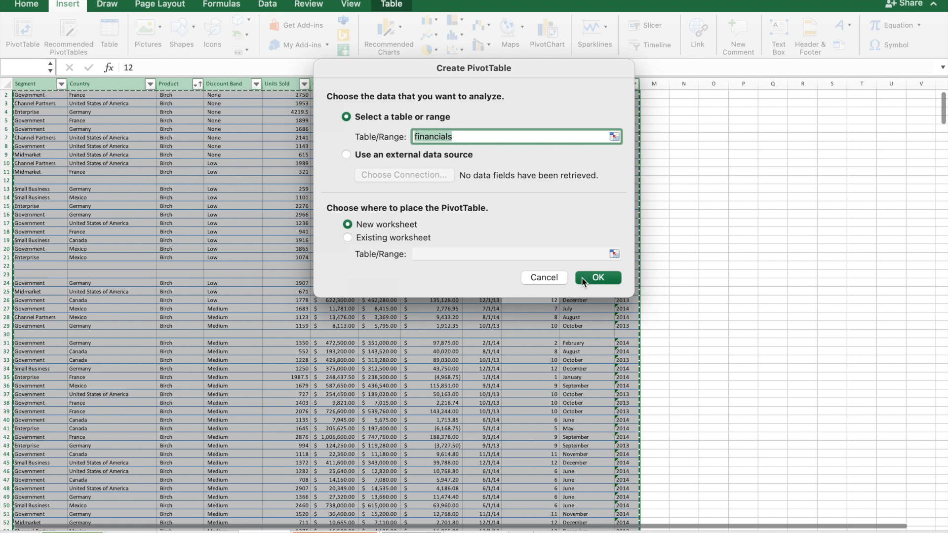
pyautogui.click(596, 277)
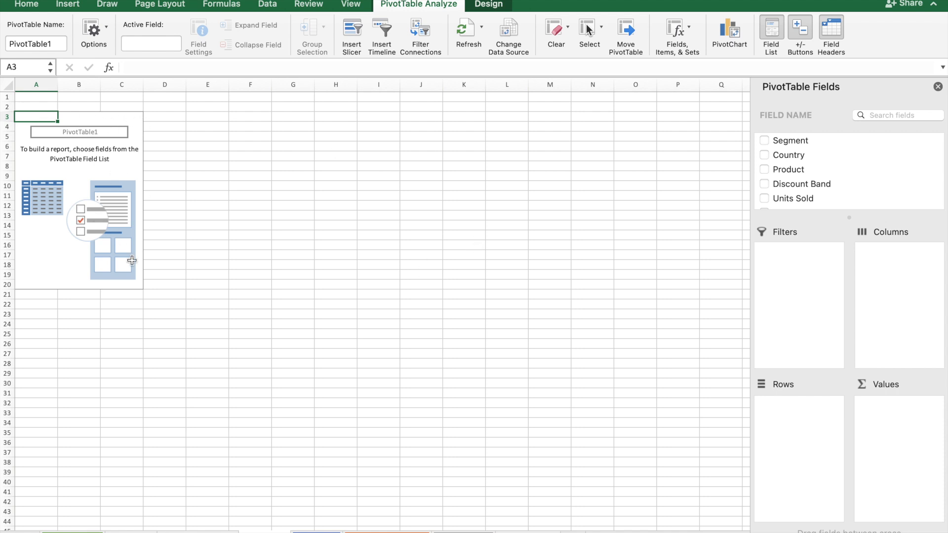
# - Add the Profit field to the PivotTable's values
pyautogui.scroll(-5, 873, 181)
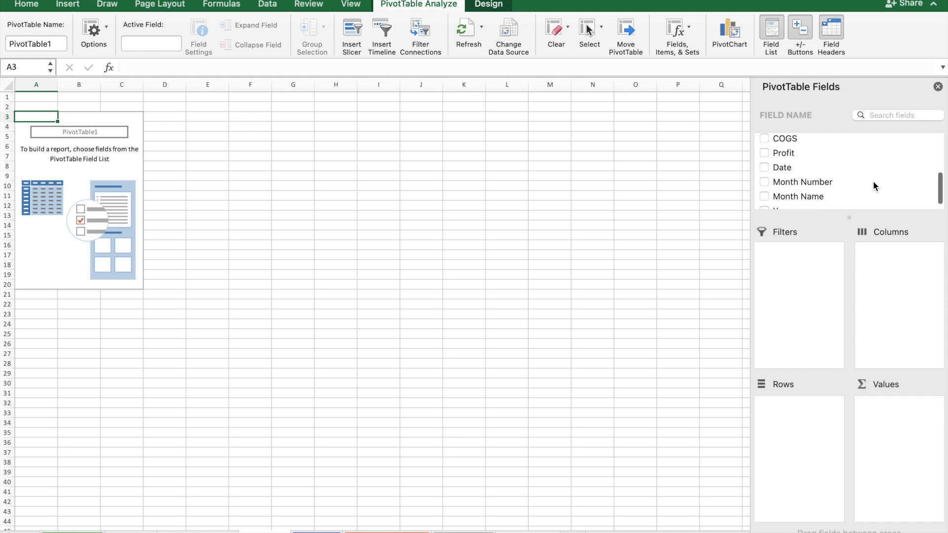
pyautogui.scroll(1, 872, 180)
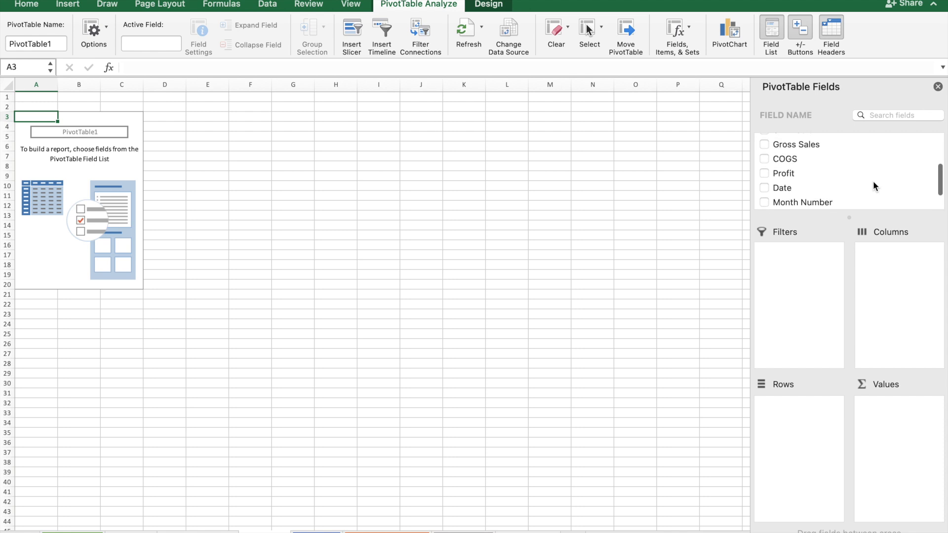
pyautogui.click(778, 179)
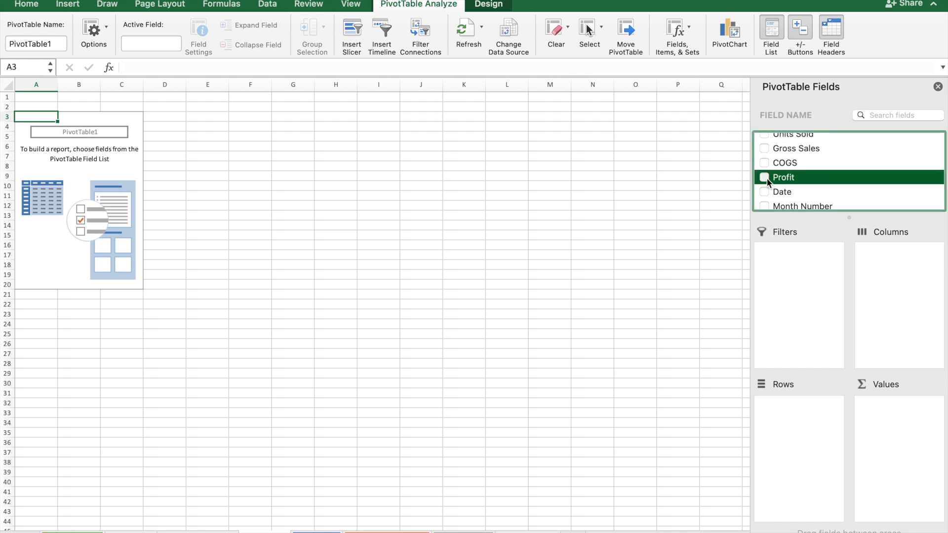
pyautogui.click(764, 178)
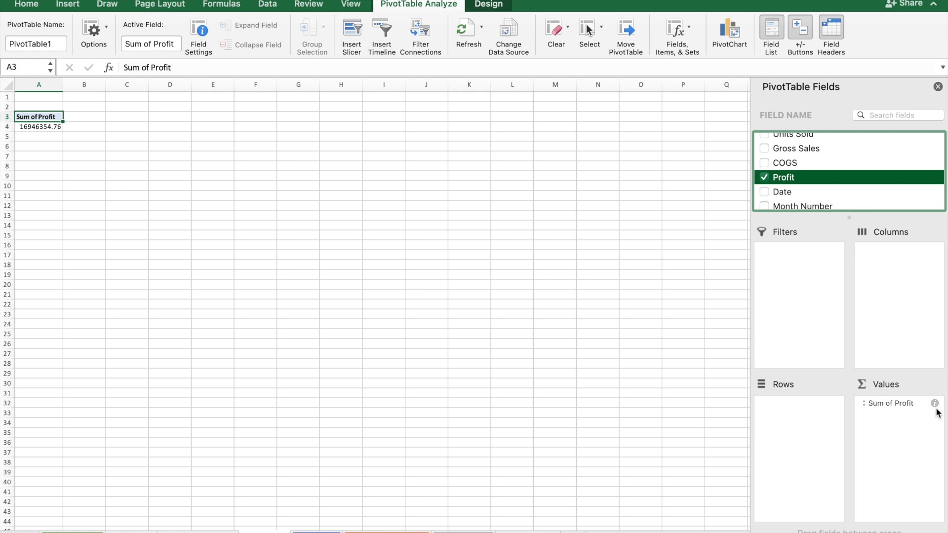
# - Change the Profit value field to summarize by Count
pyautogui.click(901, 404)
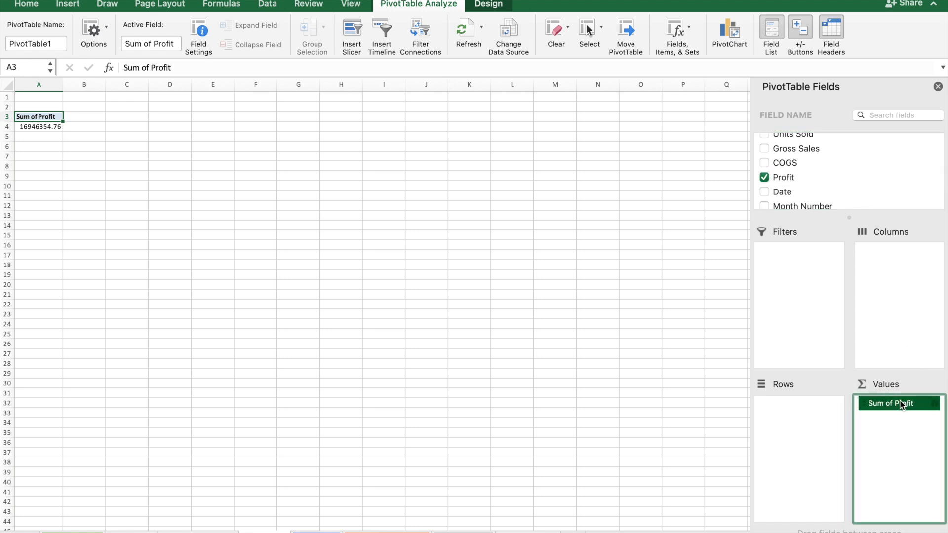
pyautogui.click(934, 404)
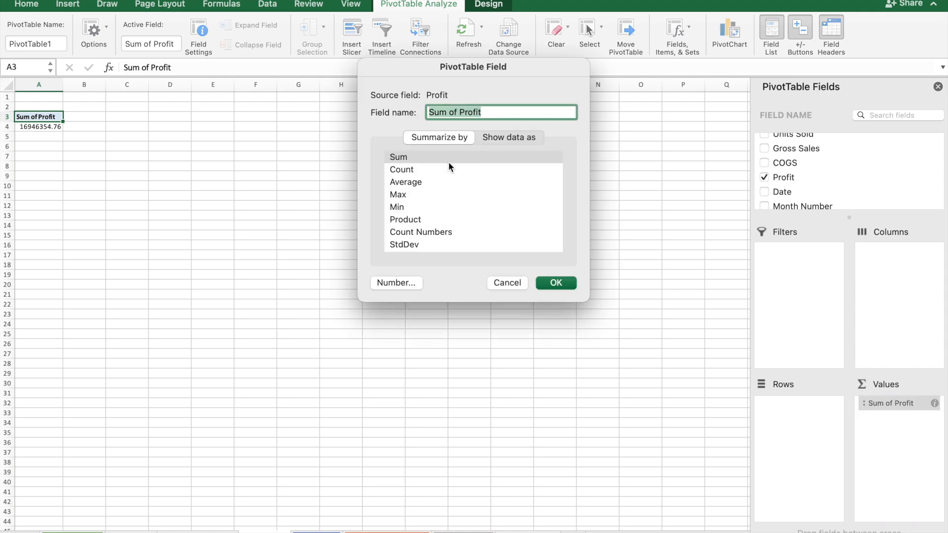
pyautogui.click(428, 171)
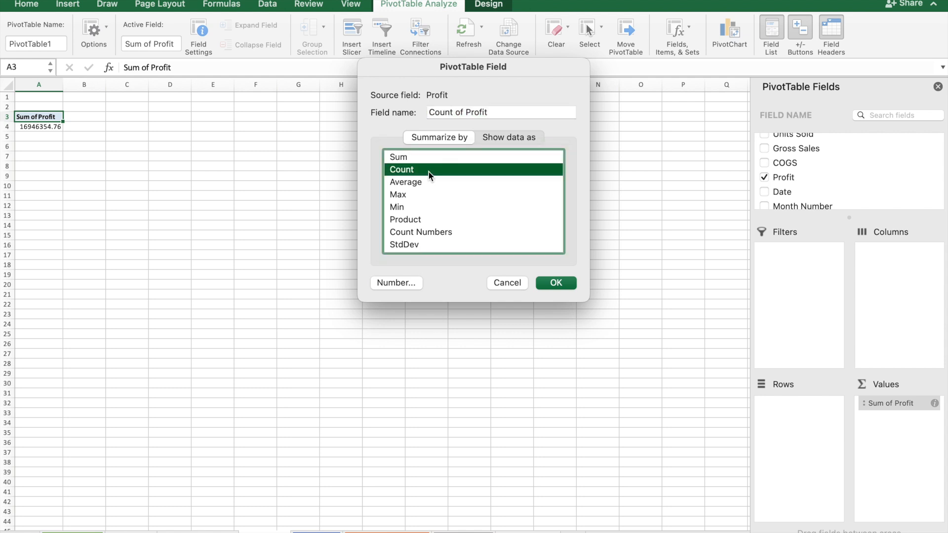
pyautogui.click(556, 283)
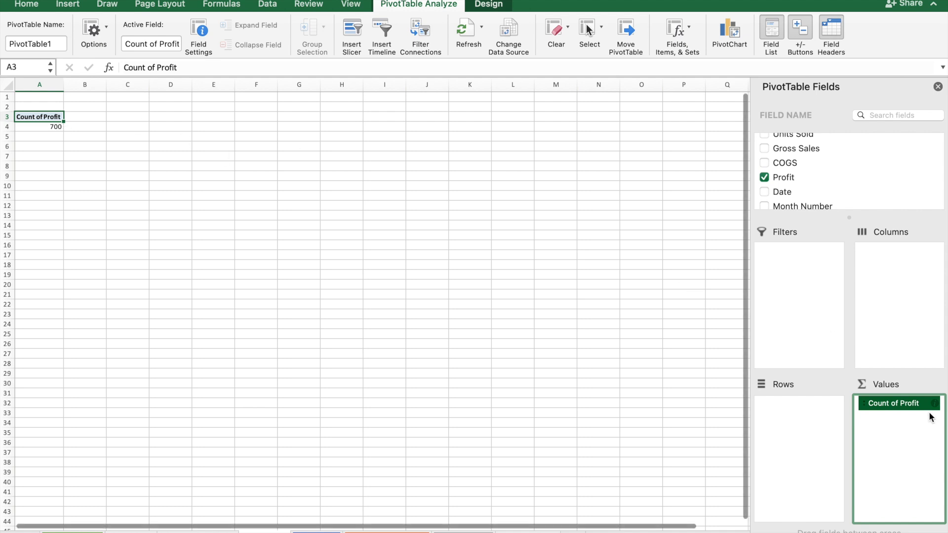
# - Switch the Profit value field back to summarizing by Sum
pyautogui.click(933, 404)
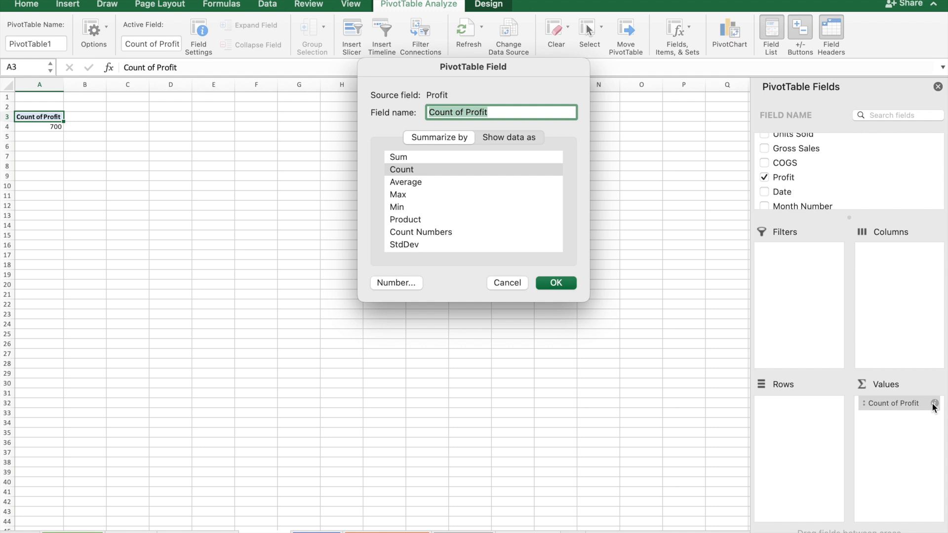
pyautogui.click(469, 156)
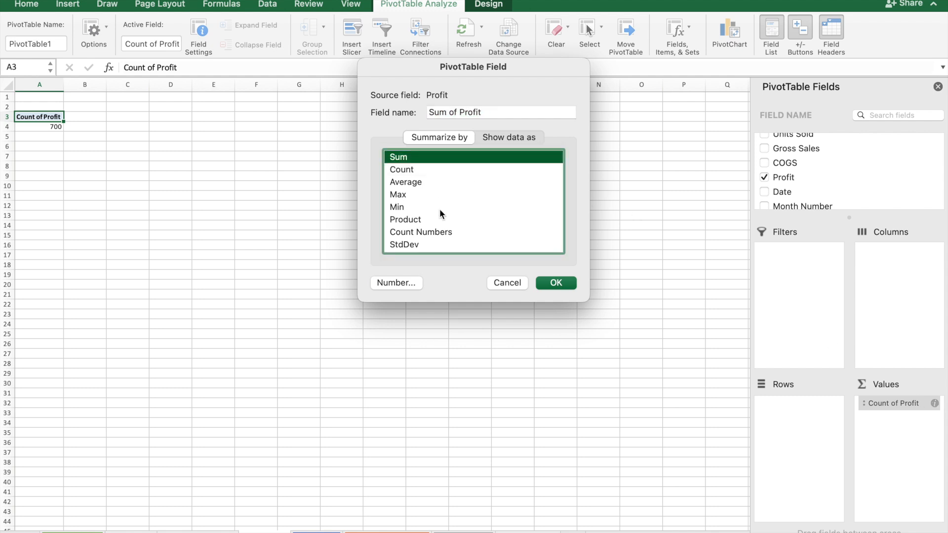
pyautogui.click(547, 282)
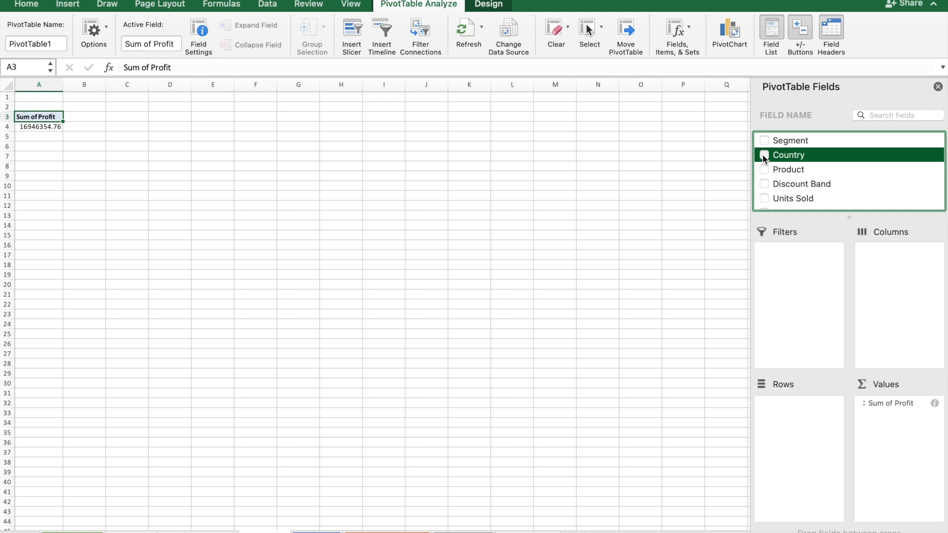
# - Add the Country field to the PivotTable's rows
pyautogui.click(764, 155)
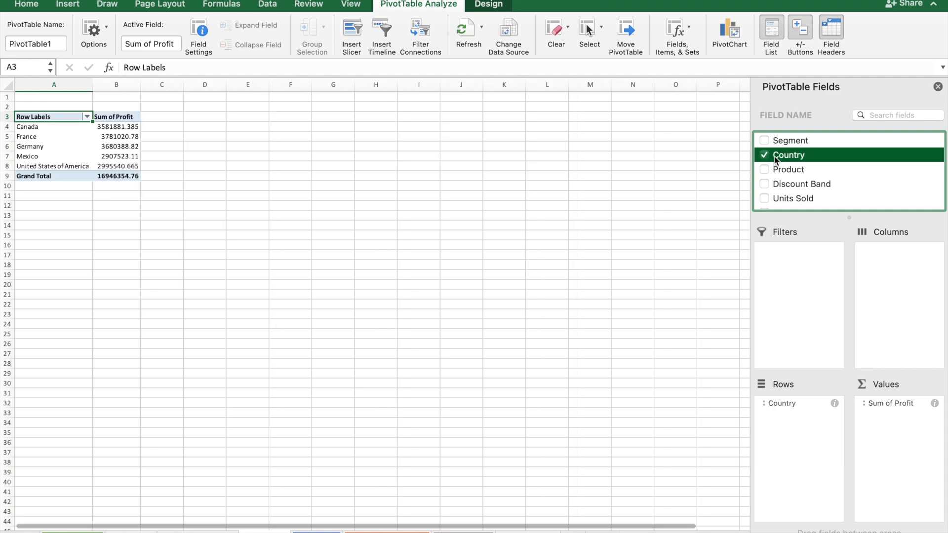
# - Try the Country field in the PivotTable's columns and return it to the rows
pyautogui.moveTo(793, 159); pyautogui.dragTo(895, 284)
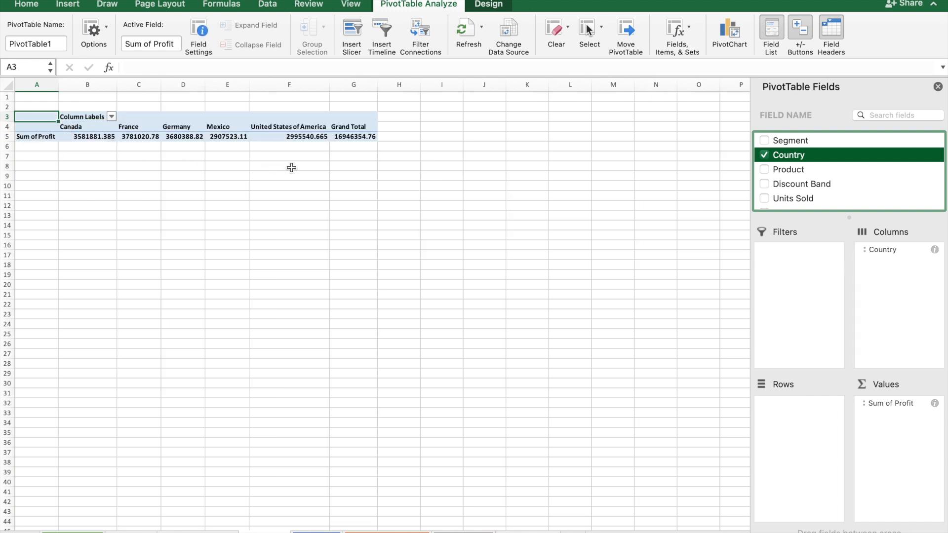
pyautogui.click(899, 249)
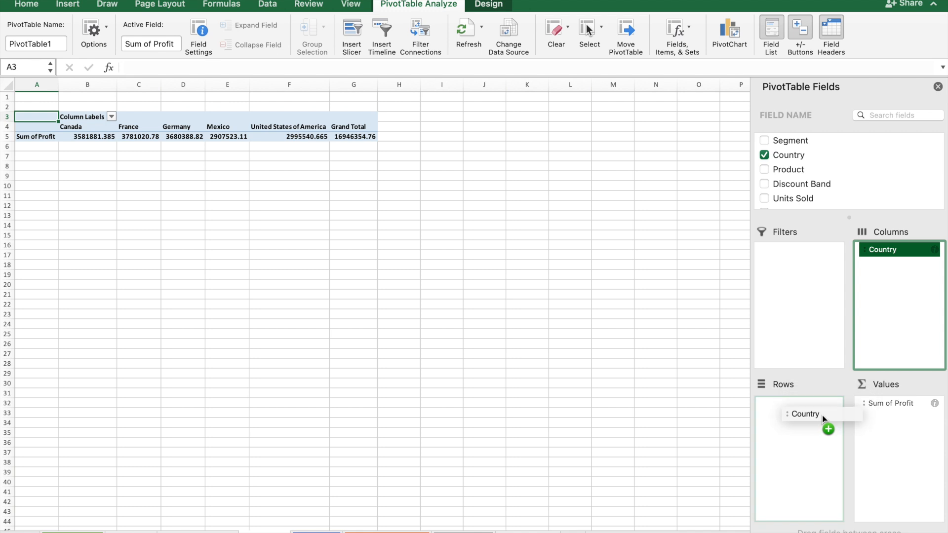
pyautogui.moveTo(827, 425); pyautogui.dragTo(805, 412)
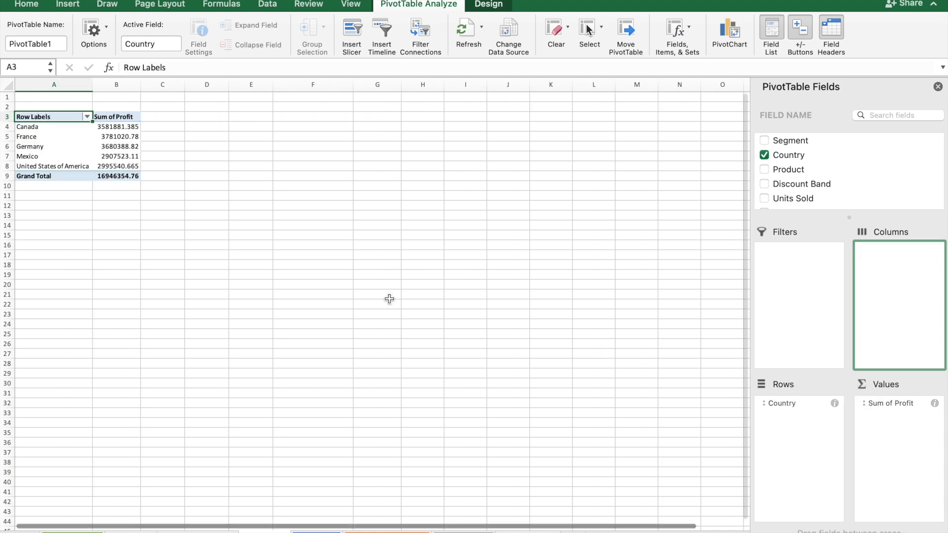
# - Format the Sum of Profit values, including the grand total, as Currency
pyautogui.click(126, 128)
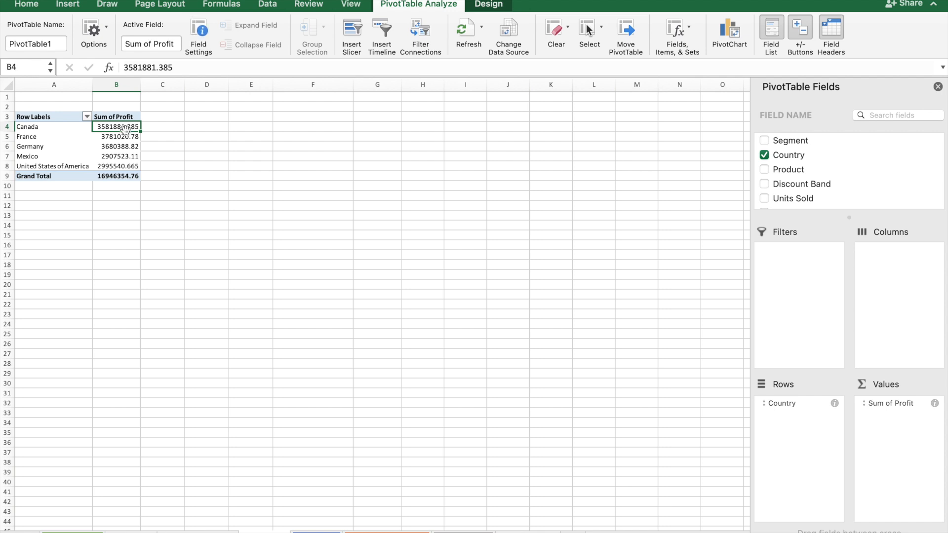
pyautogui.press('super+shift+Down')
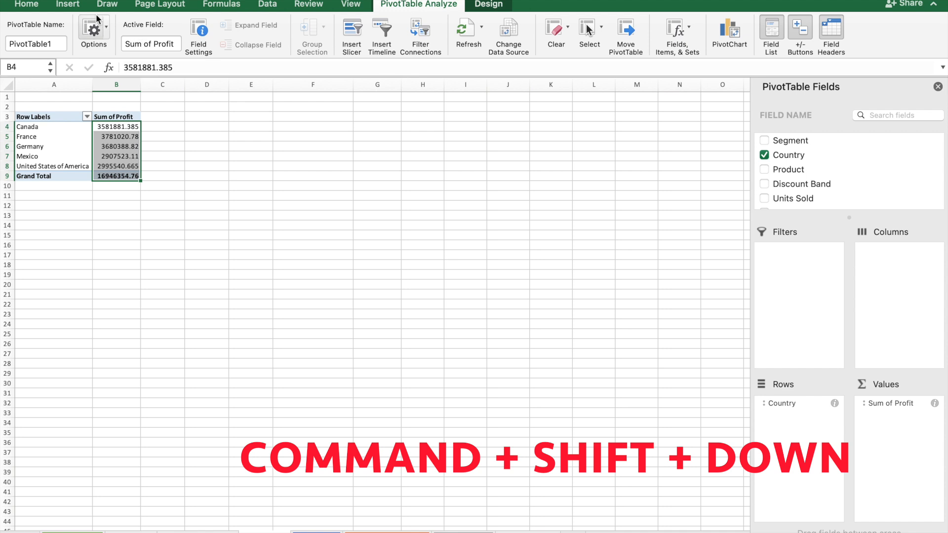
pyautogui.click(29, 4)
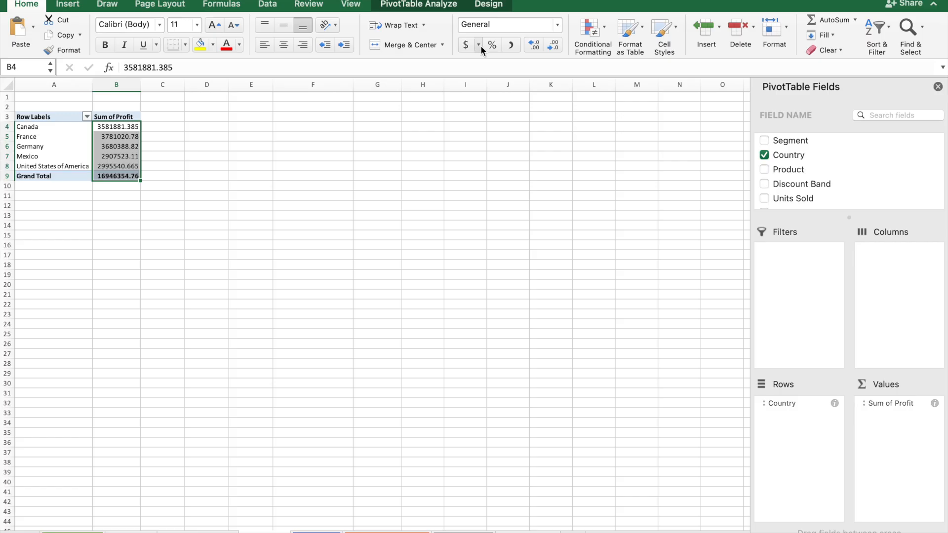
pyautogui.click(421, 85)
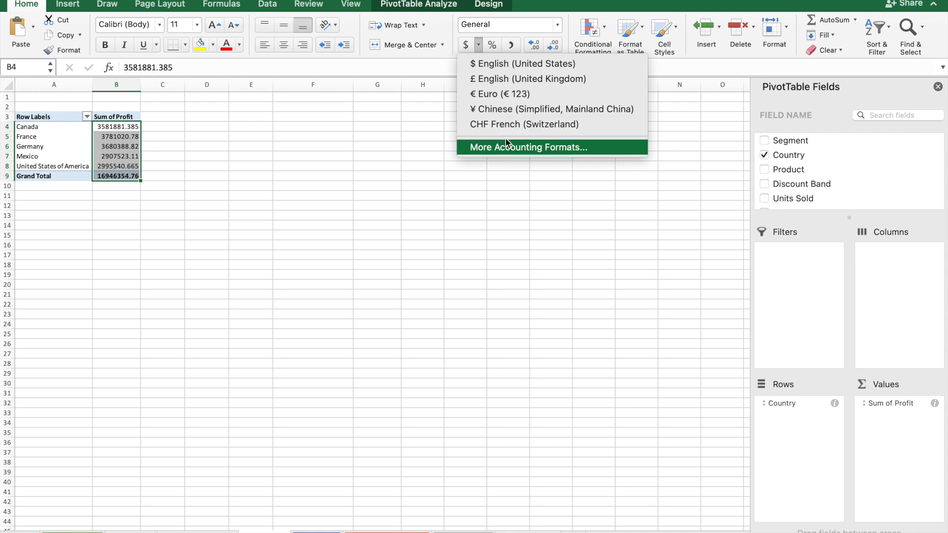
pyautogui.click(558, 25)
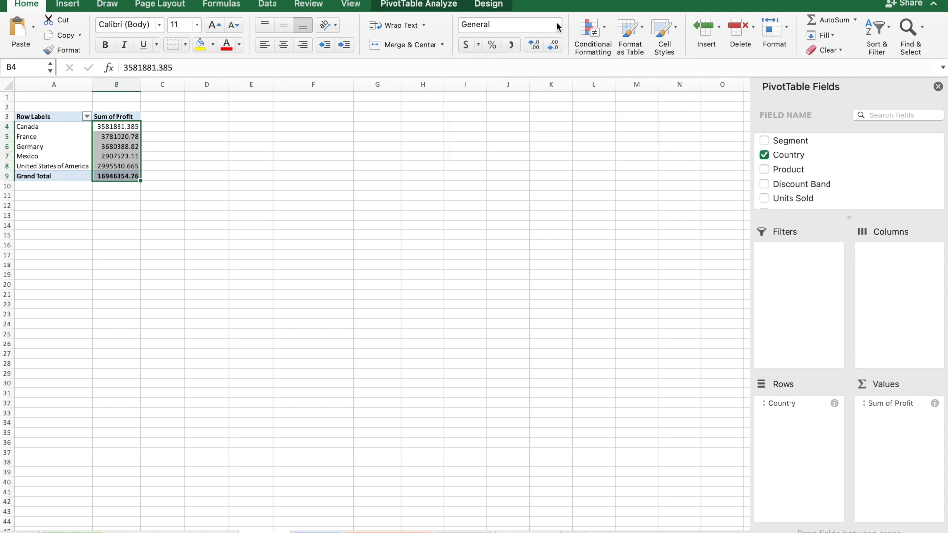
pyautogui.click(558, 26)
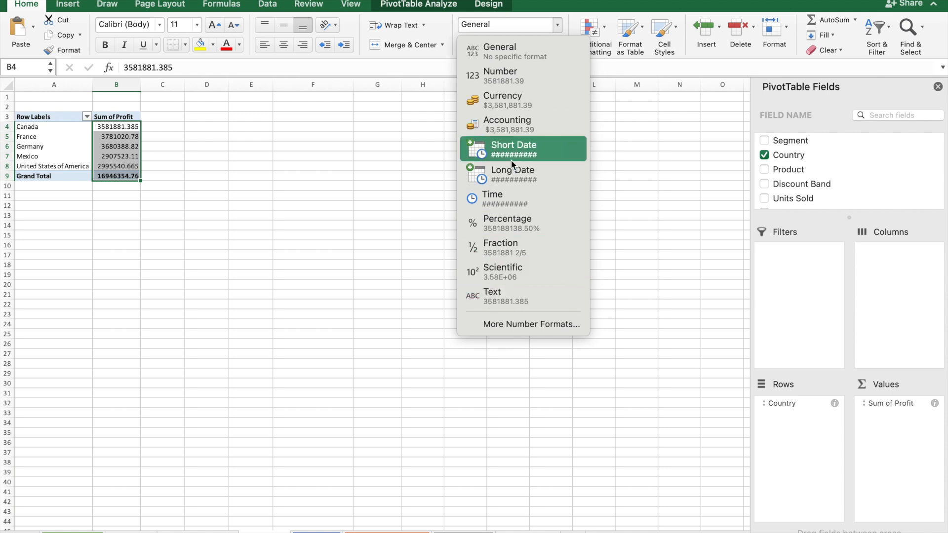
pyautogui.click(536, 101)
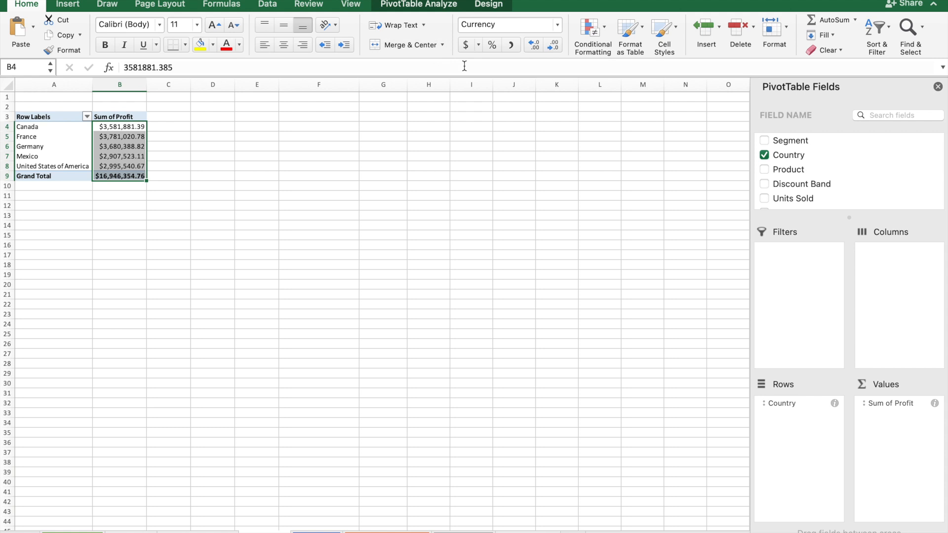
# - Try displaying the Sum of Profit values with zero and with four decimal places
pyautogui.click(556, 48)
pyautogui.click(556, 48)
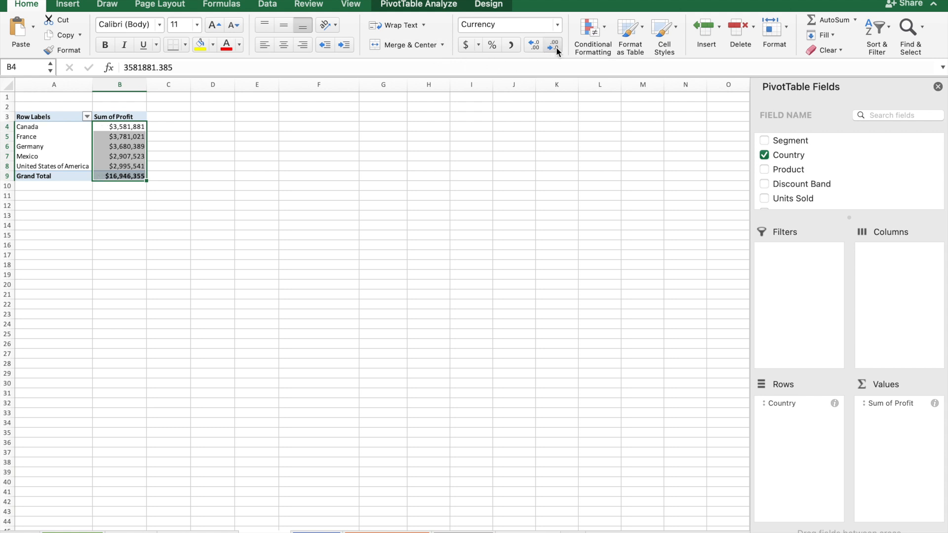
pyautogui.click(529, 47)
pyautogui.click(530, 46)
pyautogui.click(530, 47)
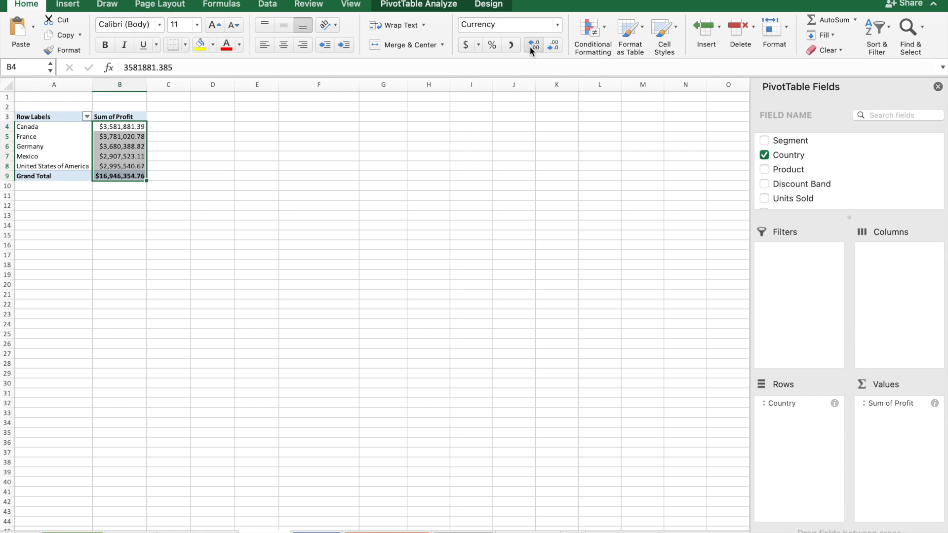
pyautogui.click(529, 47)
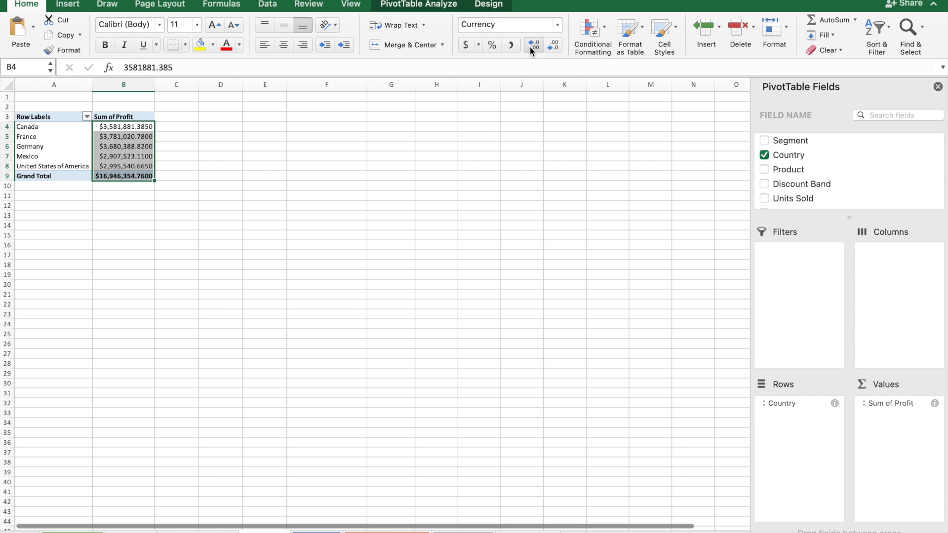
# - Reduce the Sum of Profit values to zero decimal places, and select Germany's profit cell in the PivotTable
pyautogui.click(555, 45)
pyautogui.click(555, 46)
pyautogui.click(555, 45)
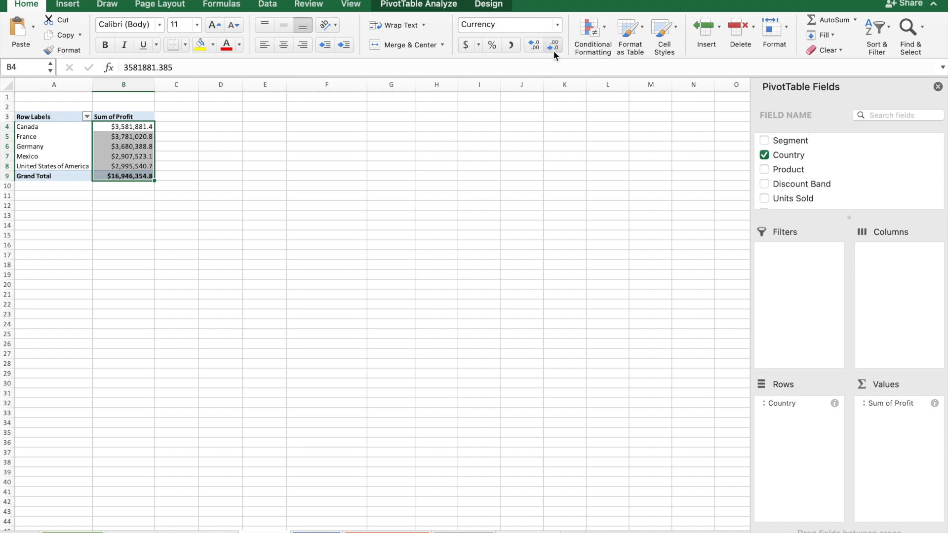
pyautogui.click(549, 46)
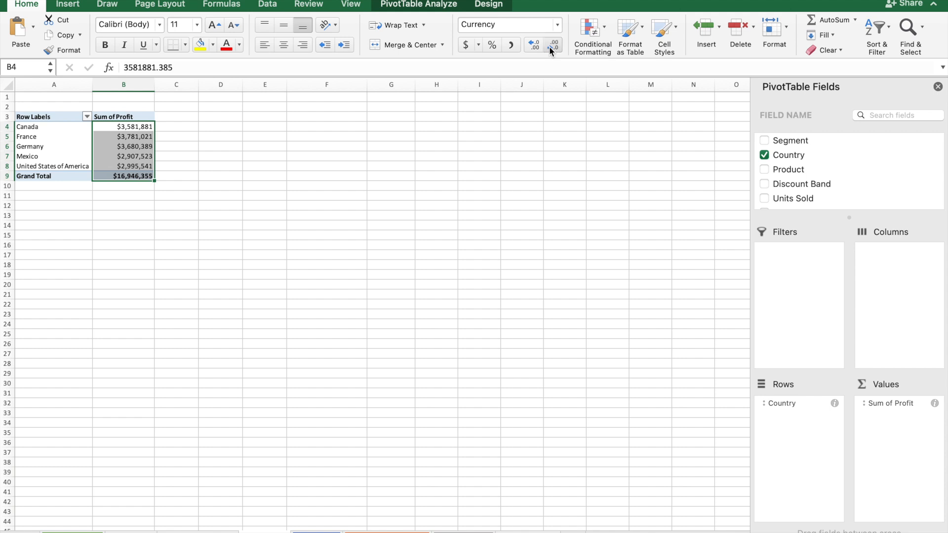
pyautogui.click(278, 152)
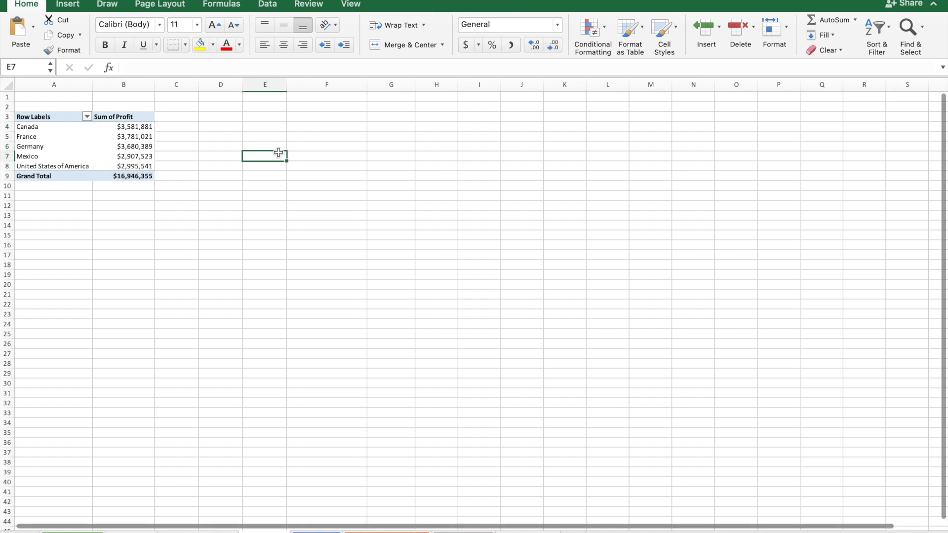
pyautogui.click(104, 147)
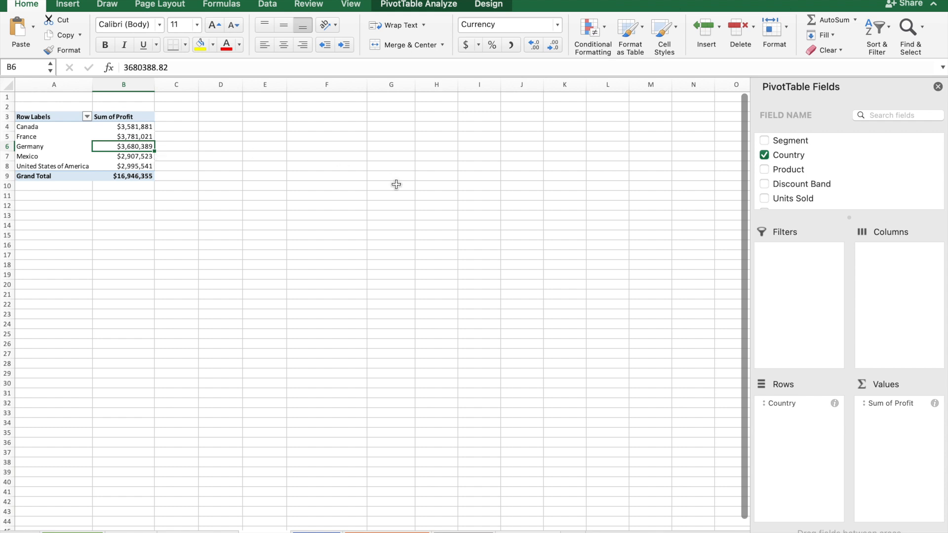
# - Add Product beneath Country in the PivotTable's rows and Month Name to its columns
pyautogui.click(788, 172)
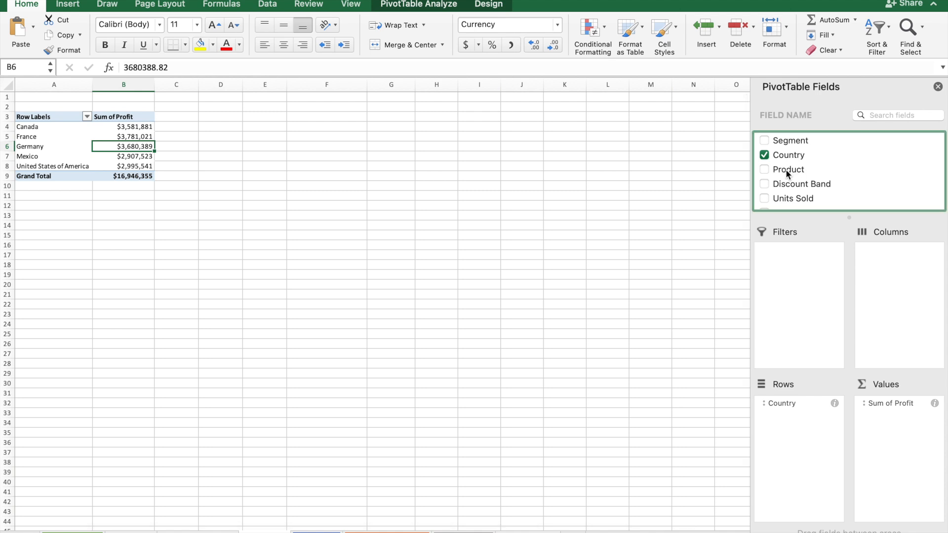
pyautogui.moveTo(788, 174); pyautogui.dragTo(823, 409)
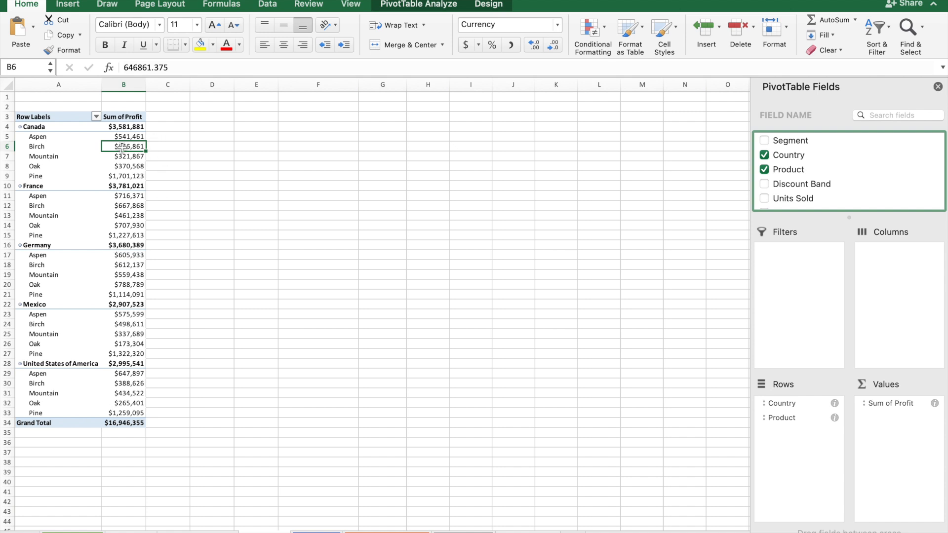
pyautogui.scroll(1, 860, 162)
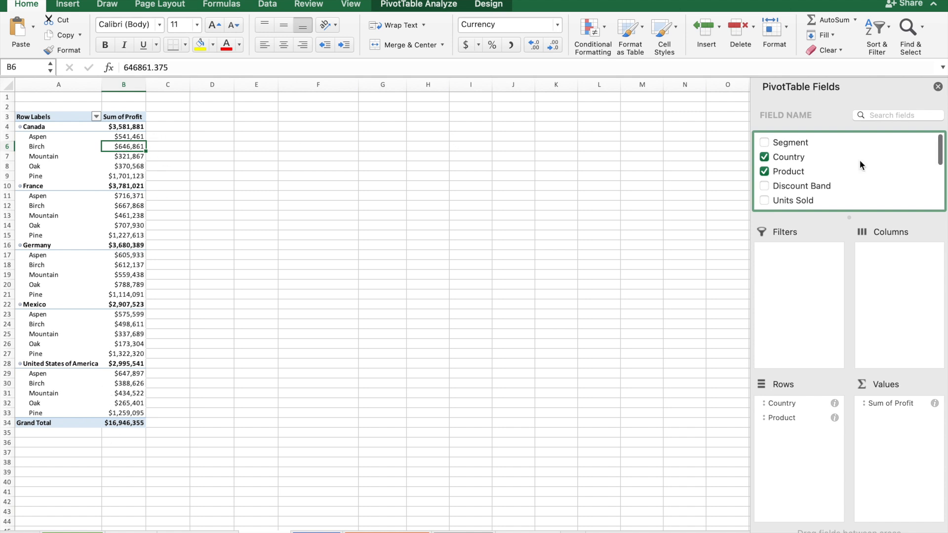
pyautogui.scroll(-5, 860, 162)
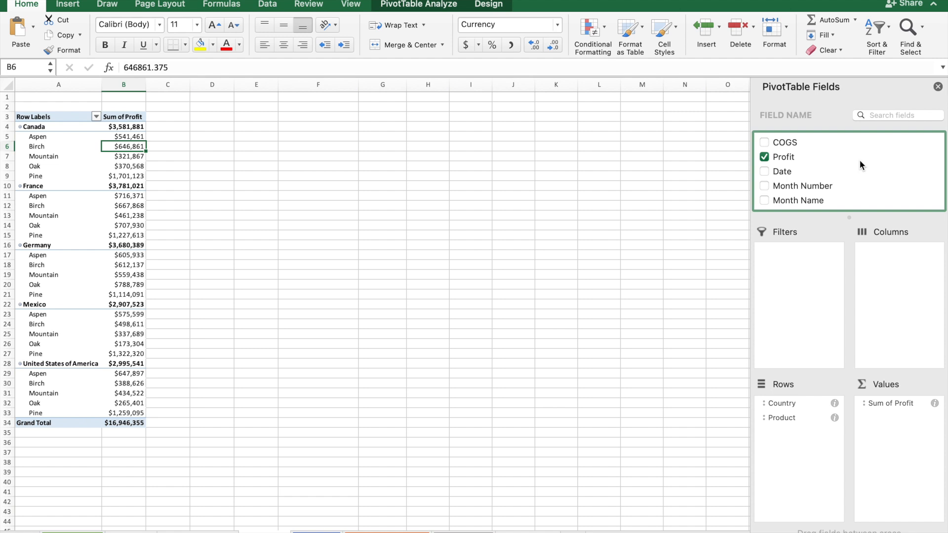
pyautogui.click(783, 200)
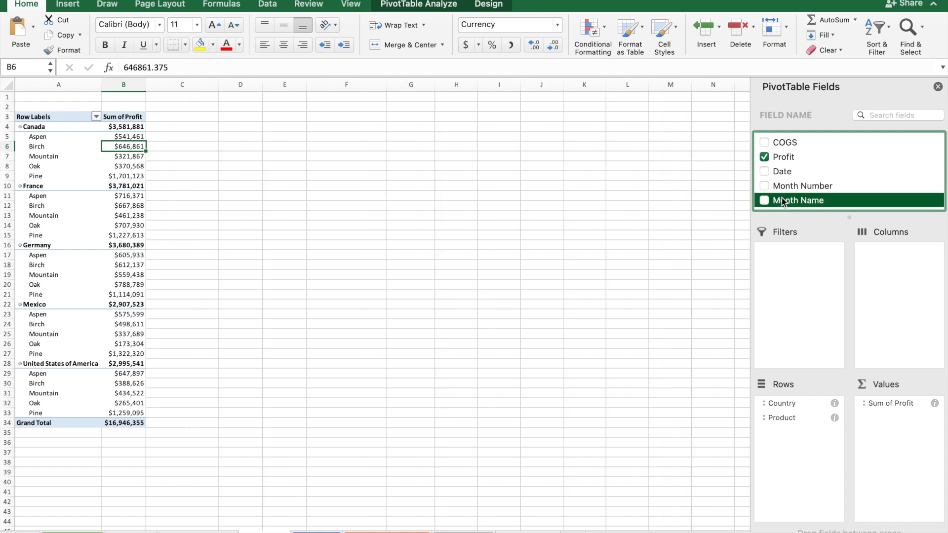
pyautogui.moveTo(782, 202); pyautogui.dragTo(881, 268)
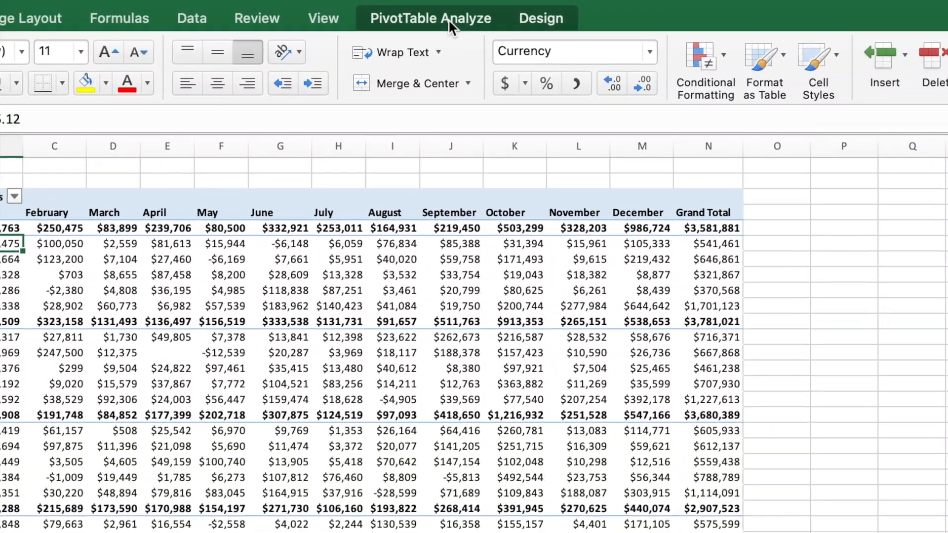
# - Turn off the PivotTable's grand totals for rows and columns, and hide its subtotals
pyautogui.click(439, 12)
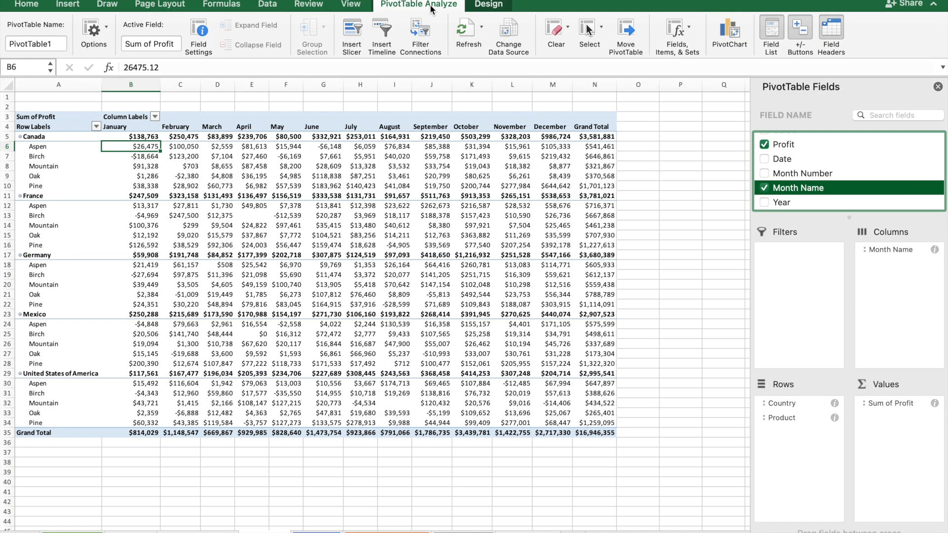
pyautogui.click(493, 6)
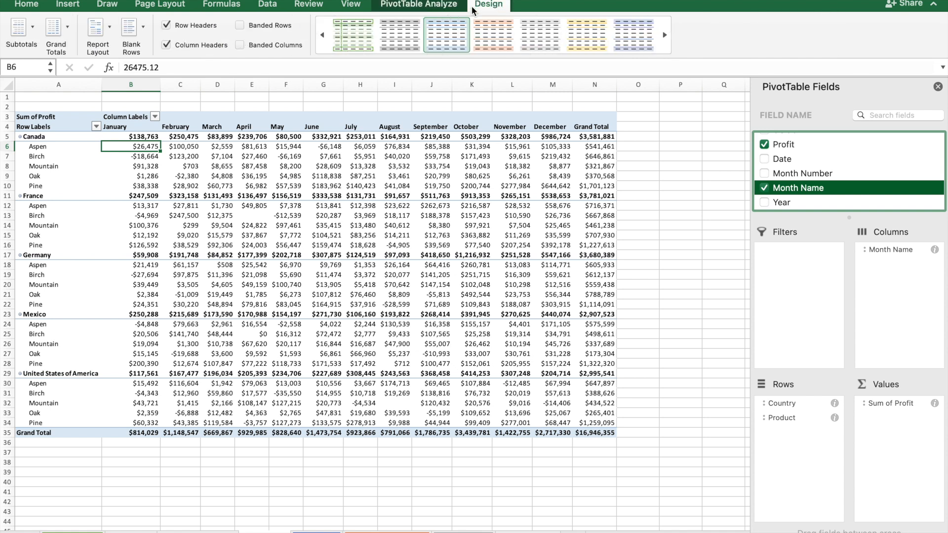
pyautogui.click(419, 8)
pyautogui.click(488, 6)
pyautogui.click(55, 31)
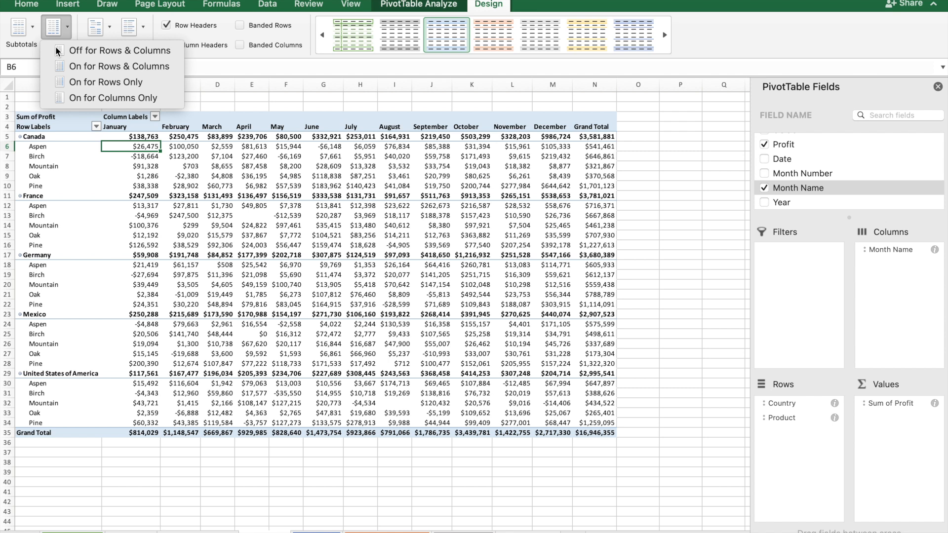
pyautogui.click(90, 54)
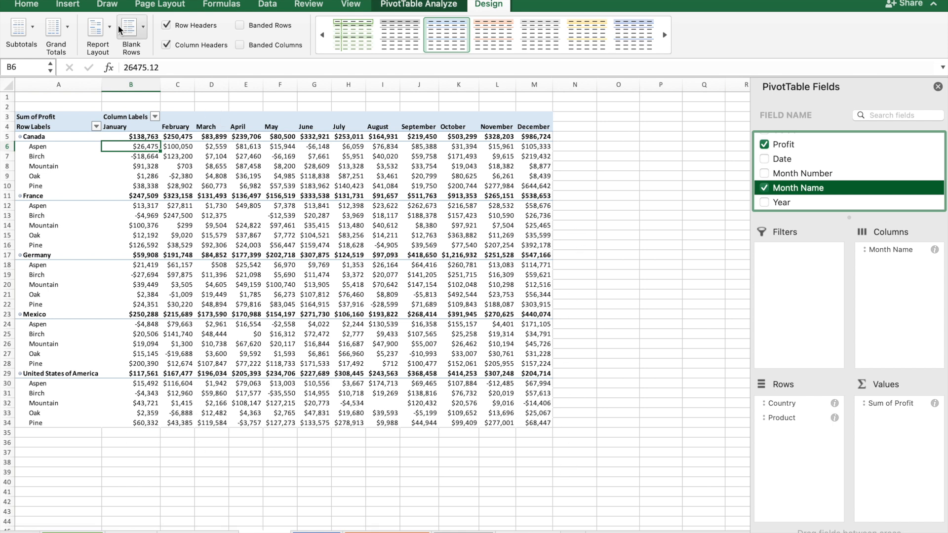
pyautogui.click(22, 30)
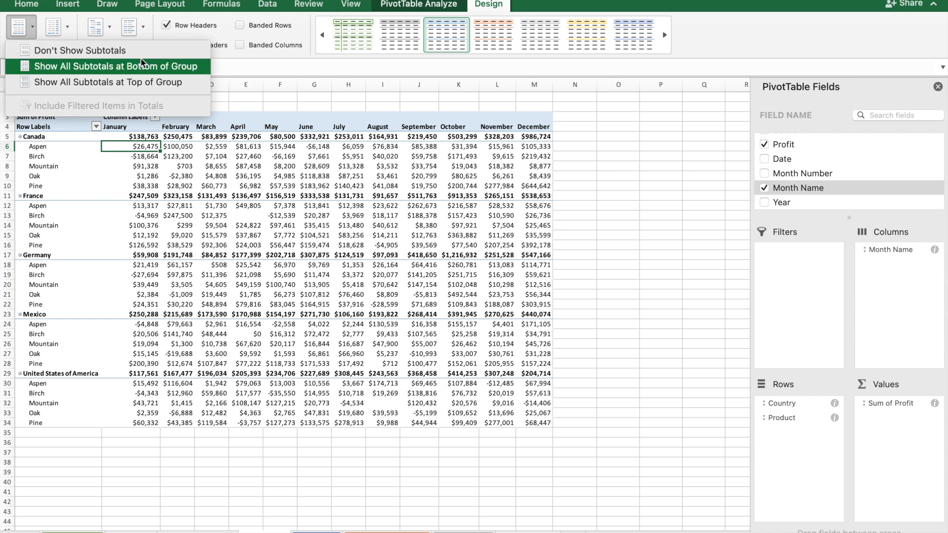
pyautogui.click(104, 51)
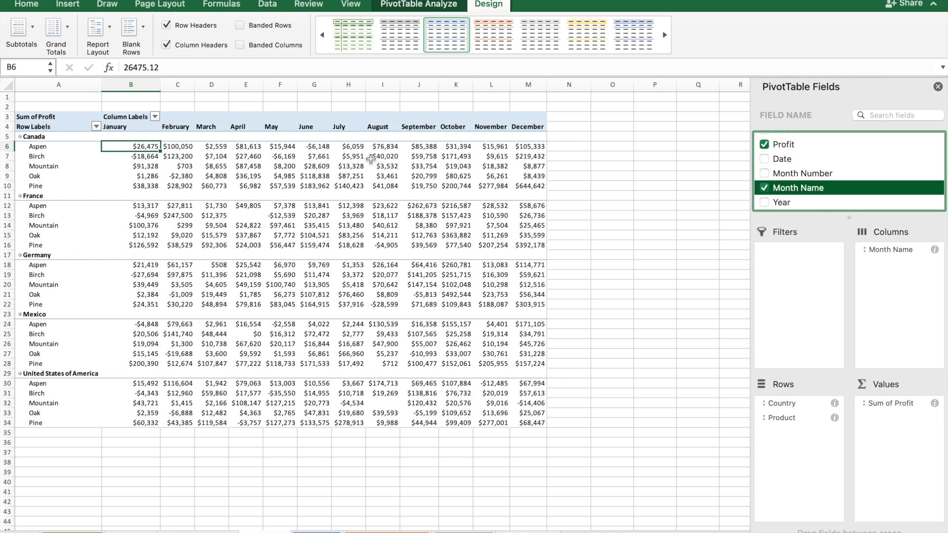
# - Check which source table the PivotTable uses, leaving the data source setting as it is
pyautogui.click(403, 7)
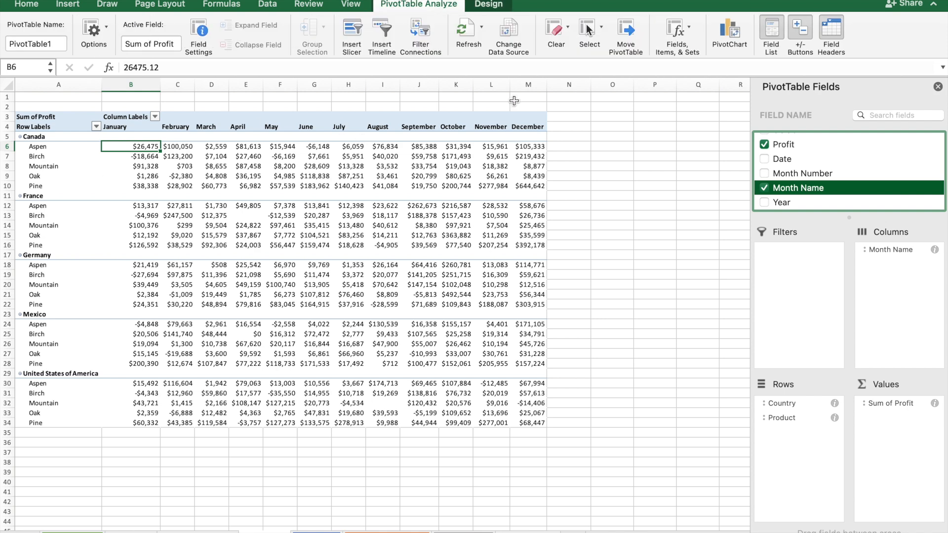
pyautogui.click(512, 33)
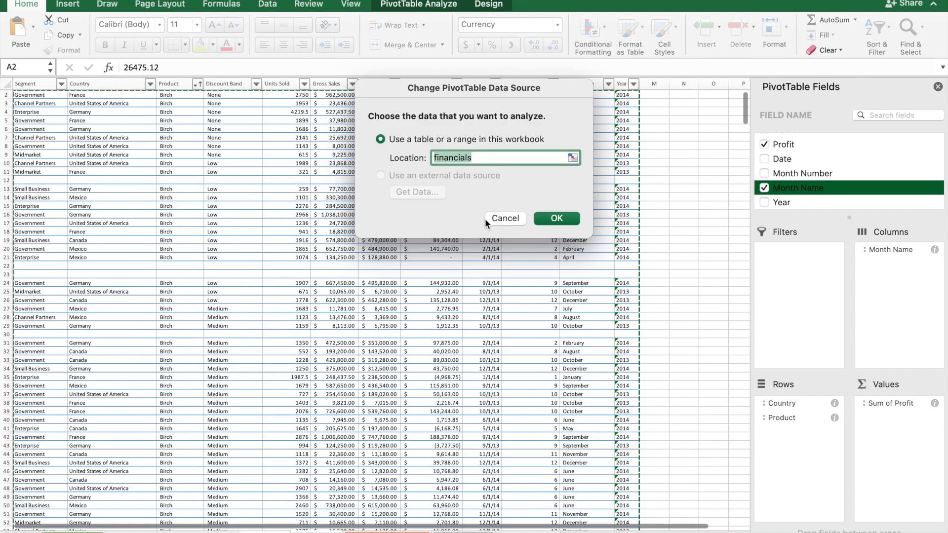
pyautogui.click(499, 219)
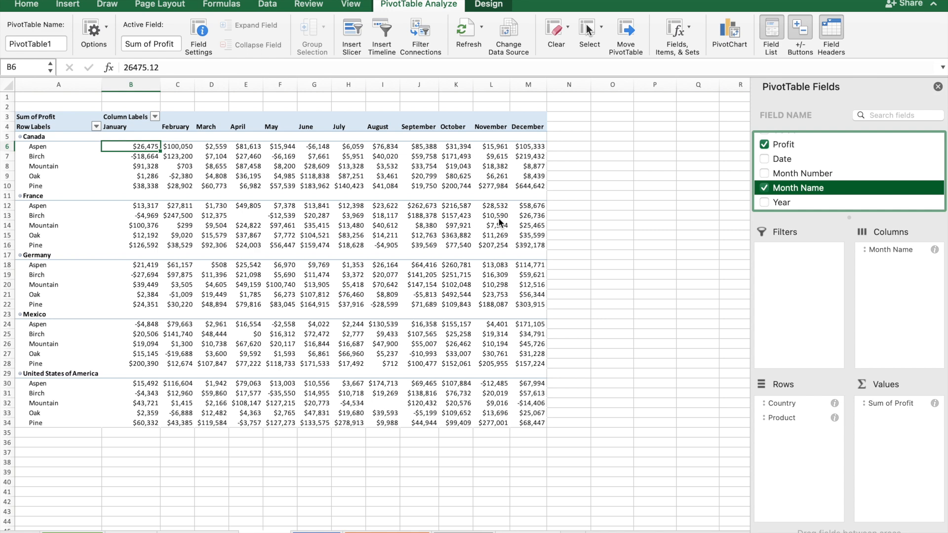
# - Move the PivotTable to cell E3 of the existing worksheet and select an empty cell beside it
pyautogui.click(626, 40)
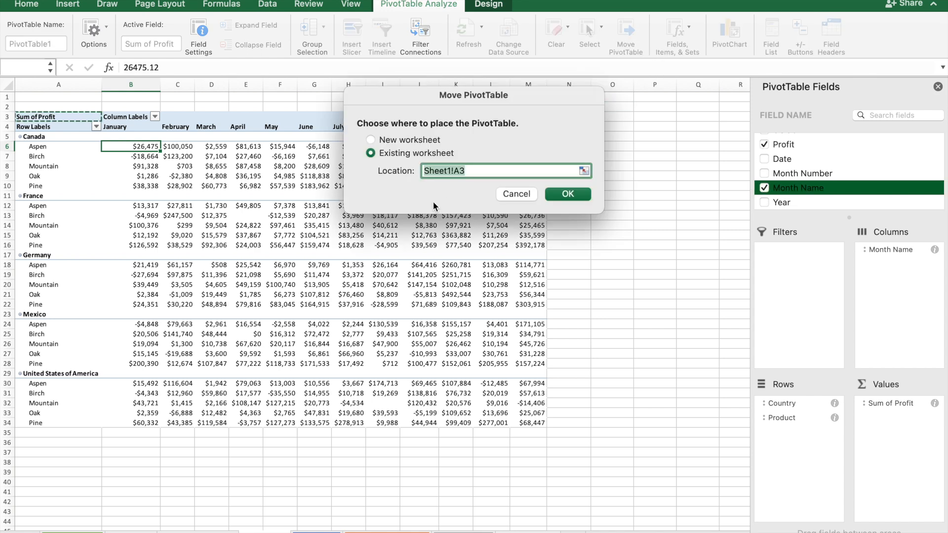
pyautogui.click(459, 171)
pyautogui.press('BackSpace')
pyautogui.write('B')
pyautogui.click(568, 194)
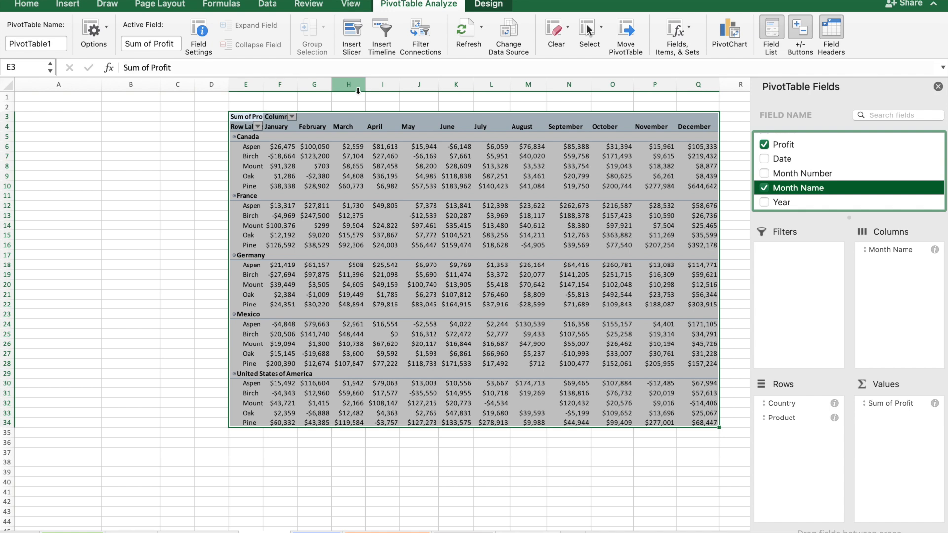
pyautogui.click(205, 206)
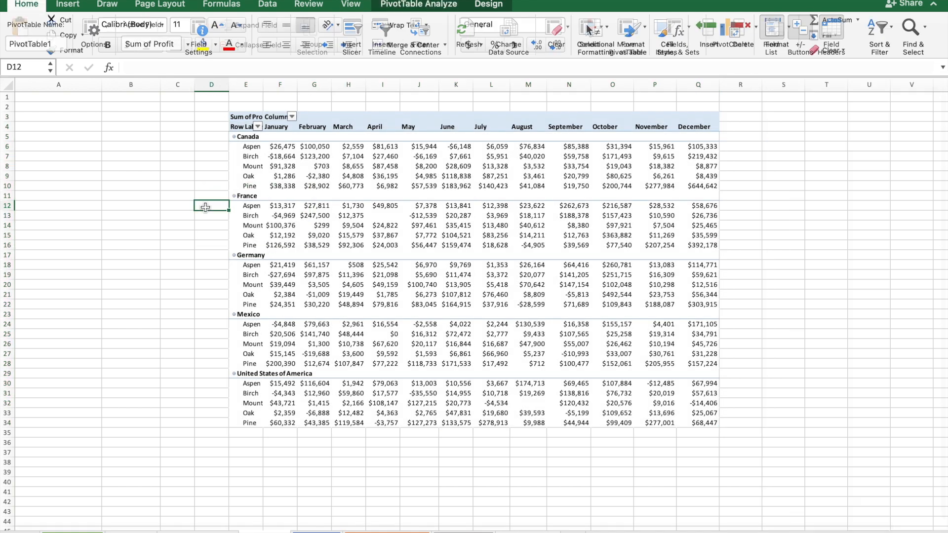